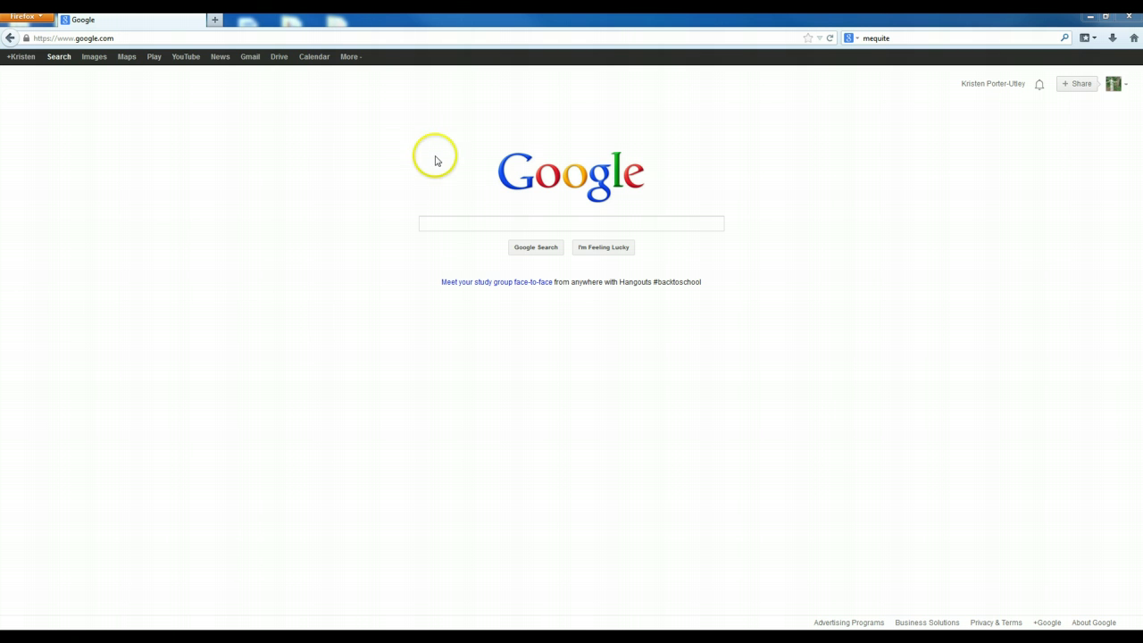
Search Google for 'mesquite', correcting the typo and picking the suggested query.
click(466, 228)
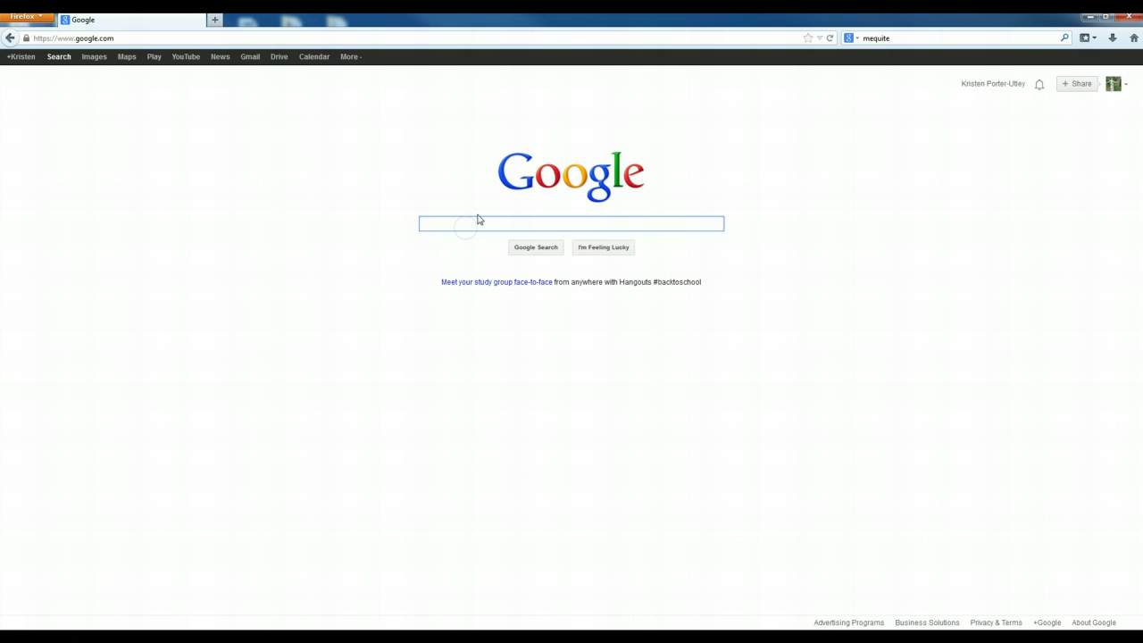
text(m)
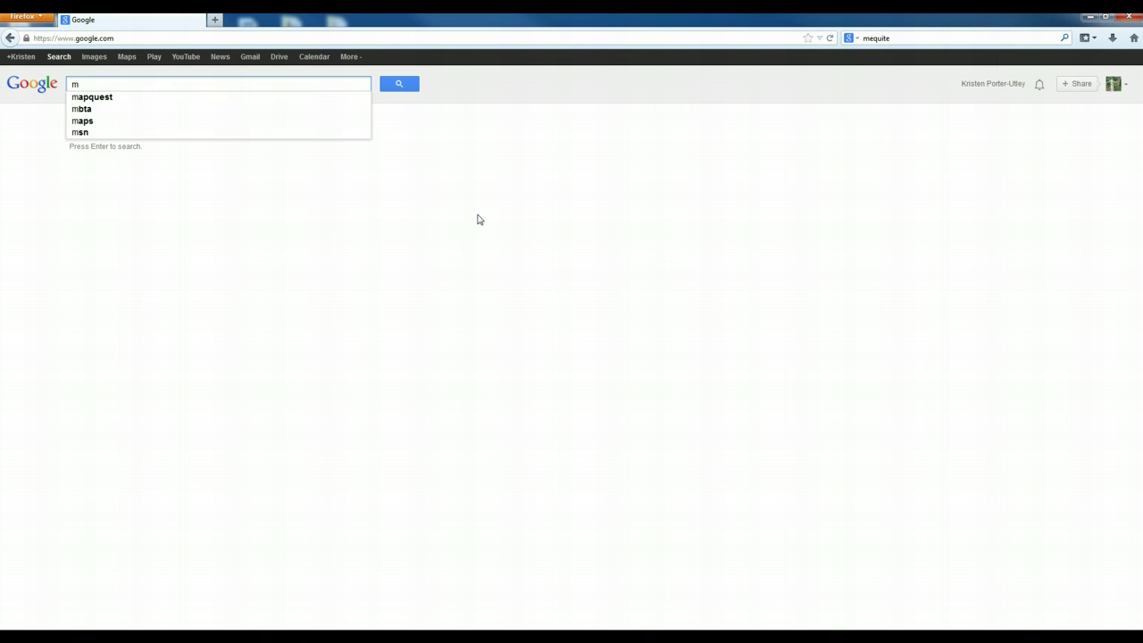
text(esquite)
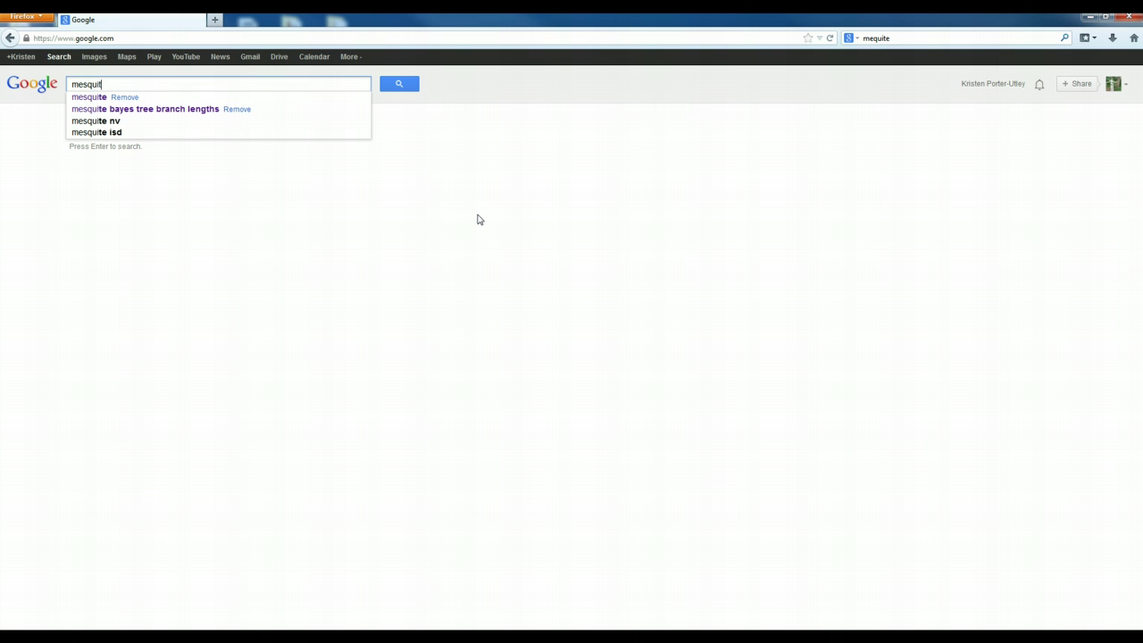
click(94, 96)
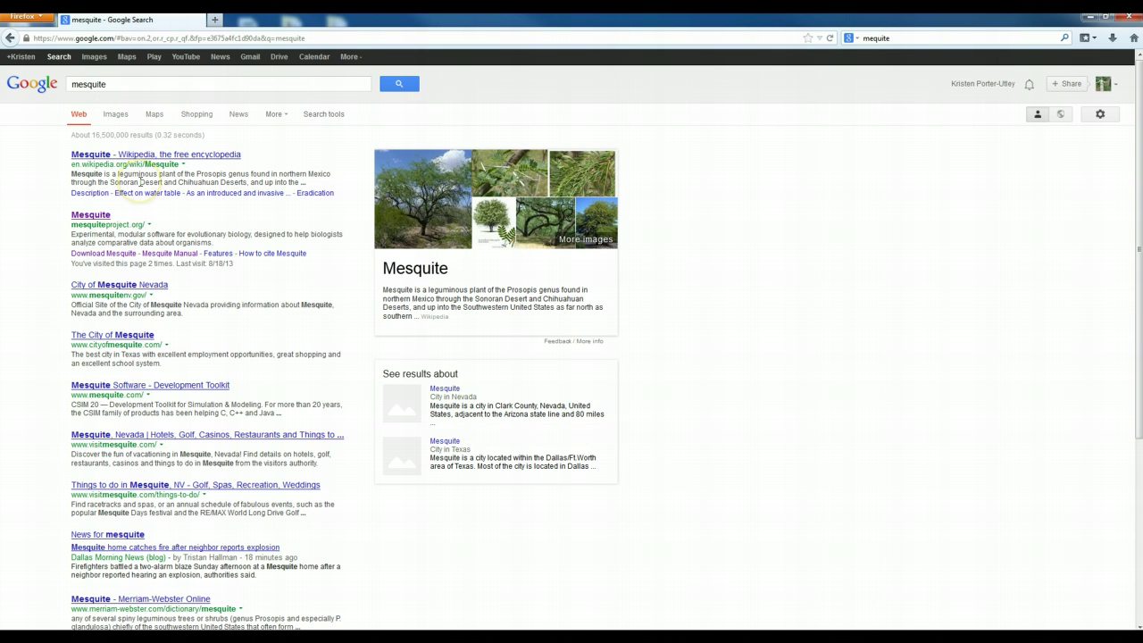
Open the mesquiteproject.org result and go to its Download page from the sidebar.
click(80, 216)
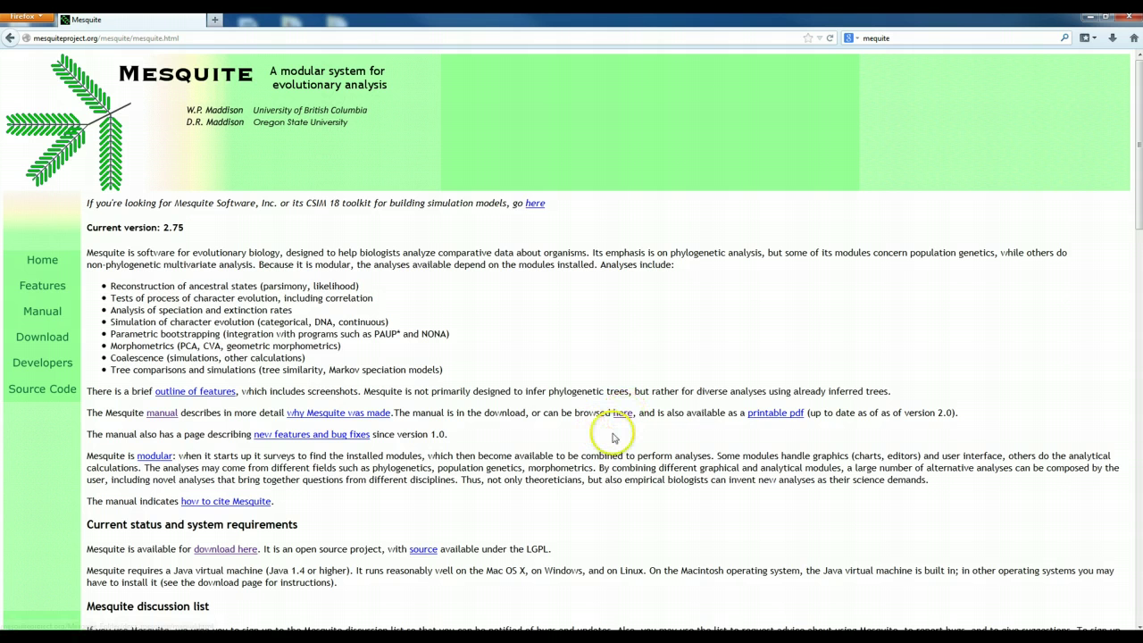
click(37, 339)
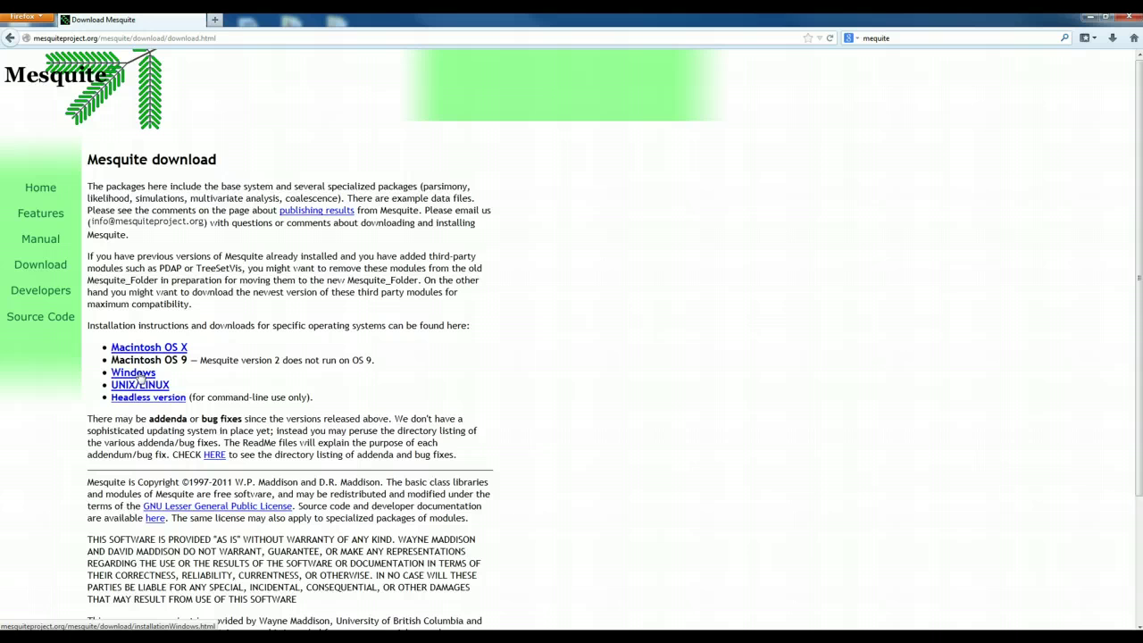
Open the 'Mesquite installation for Windows' page from the download page's operating system list.
click(141, 375)
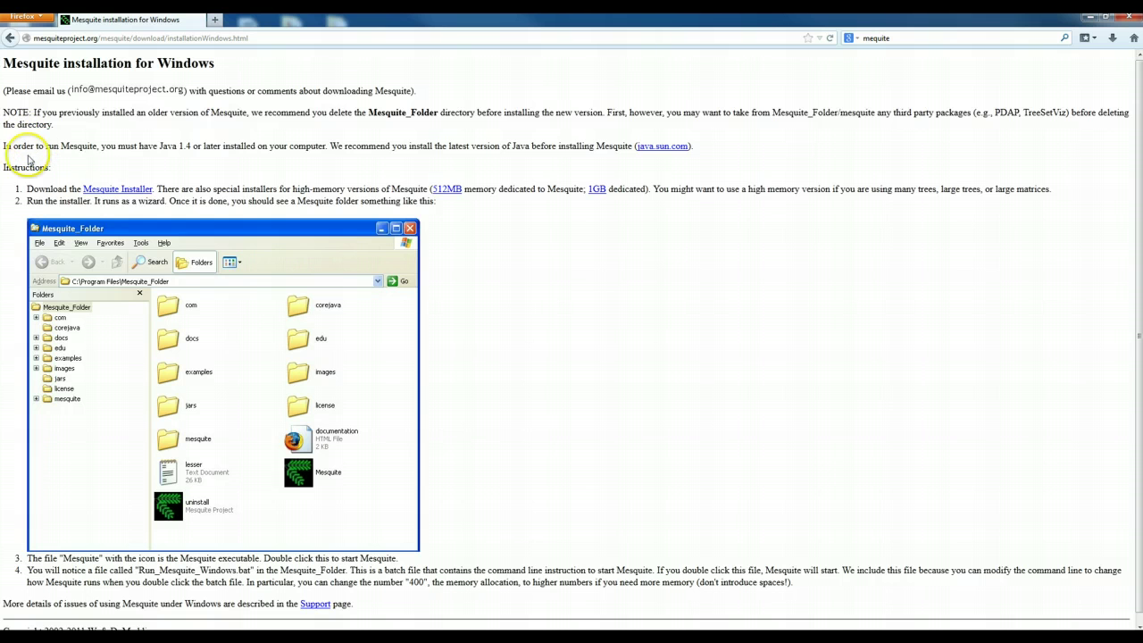
click(117, 190)
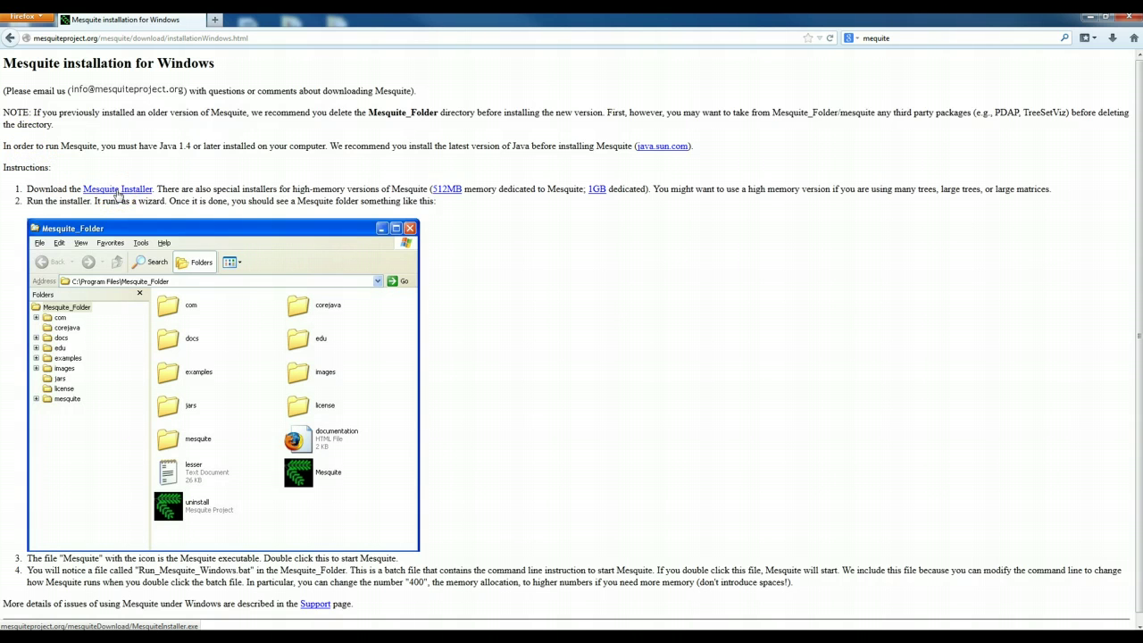
scroll(570, 305, down, 1)
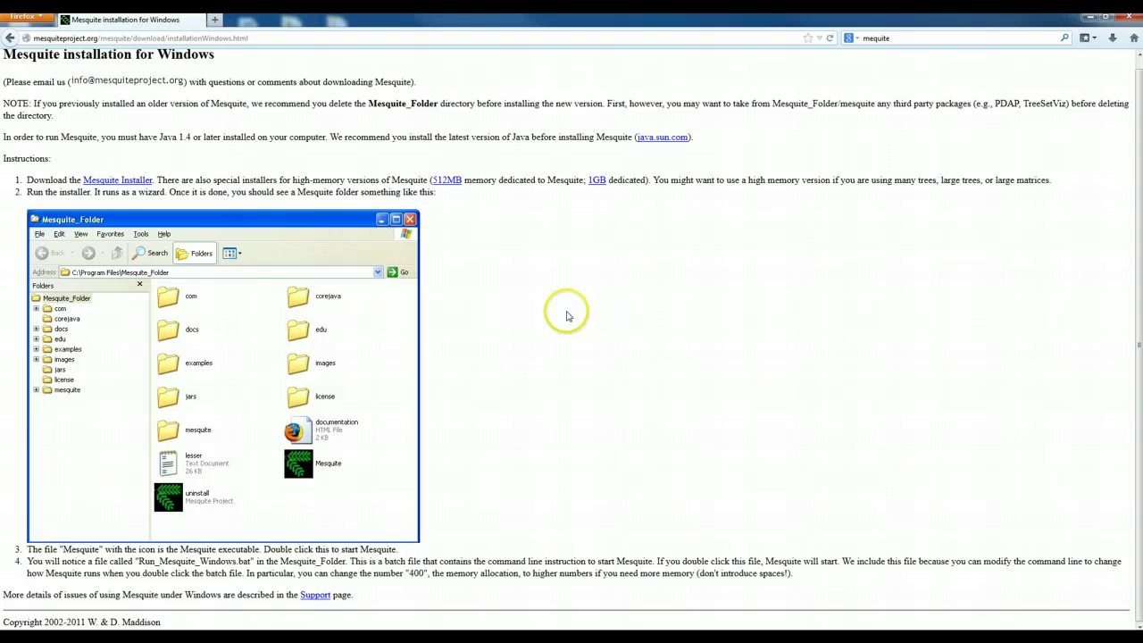
click(760, 598)
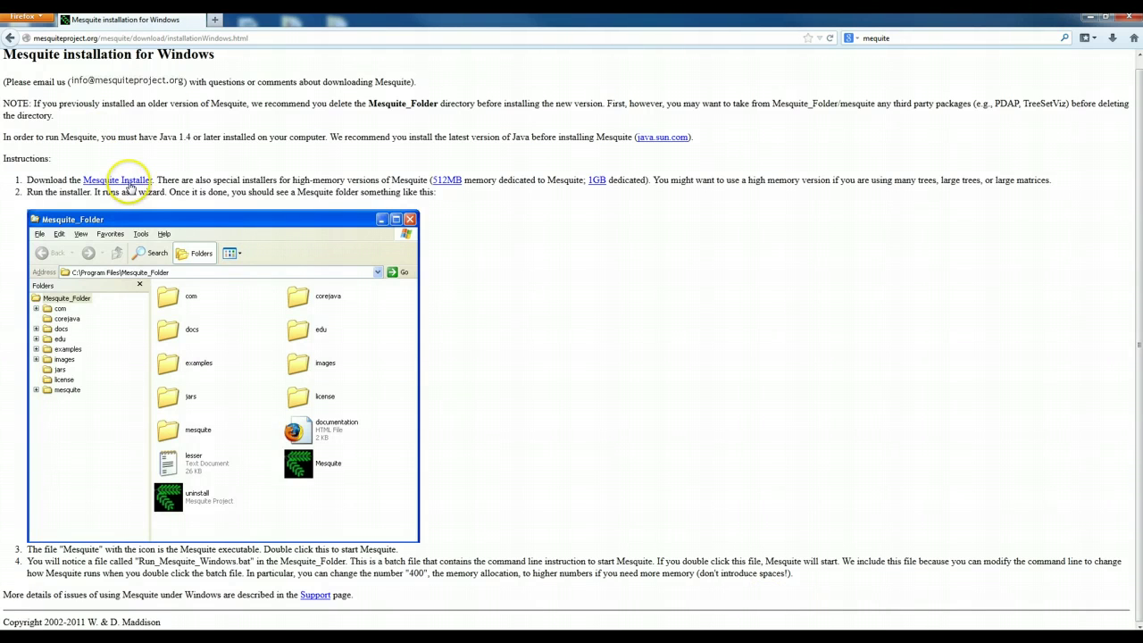
Download the Mesquite Installer, choosing Save File.
click(129, 184)
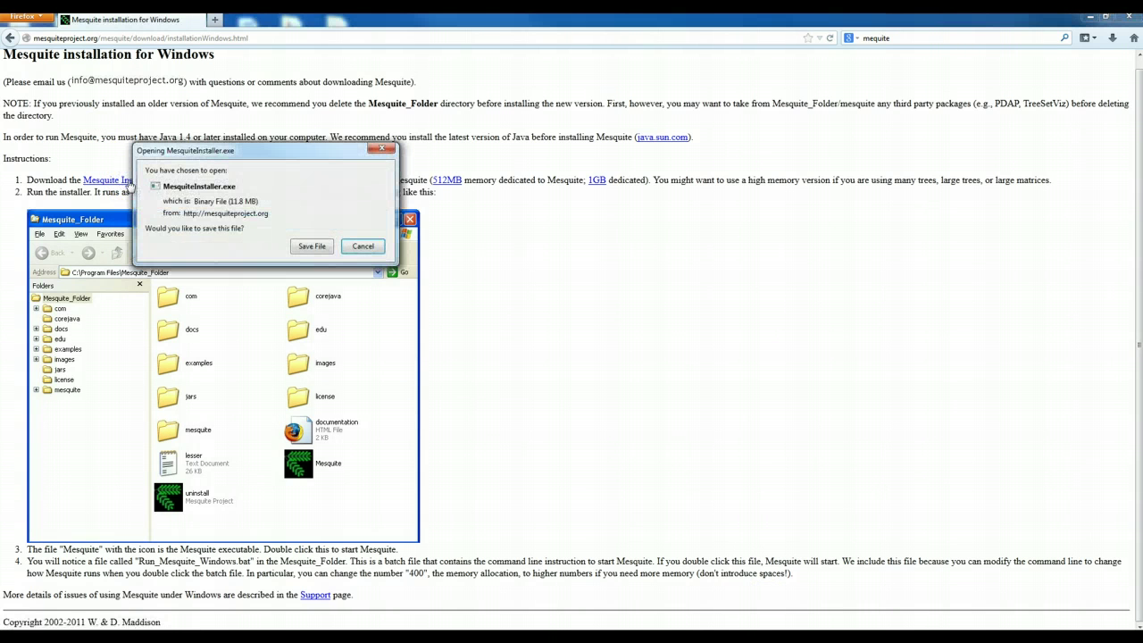
click(309, 246)
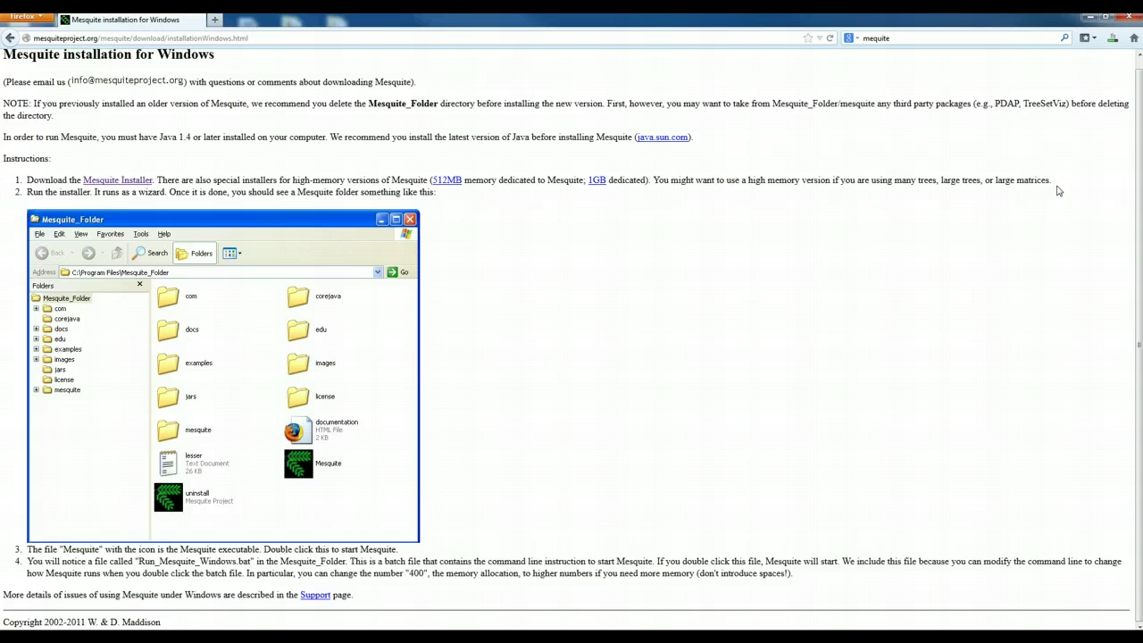
click(1058, 192)
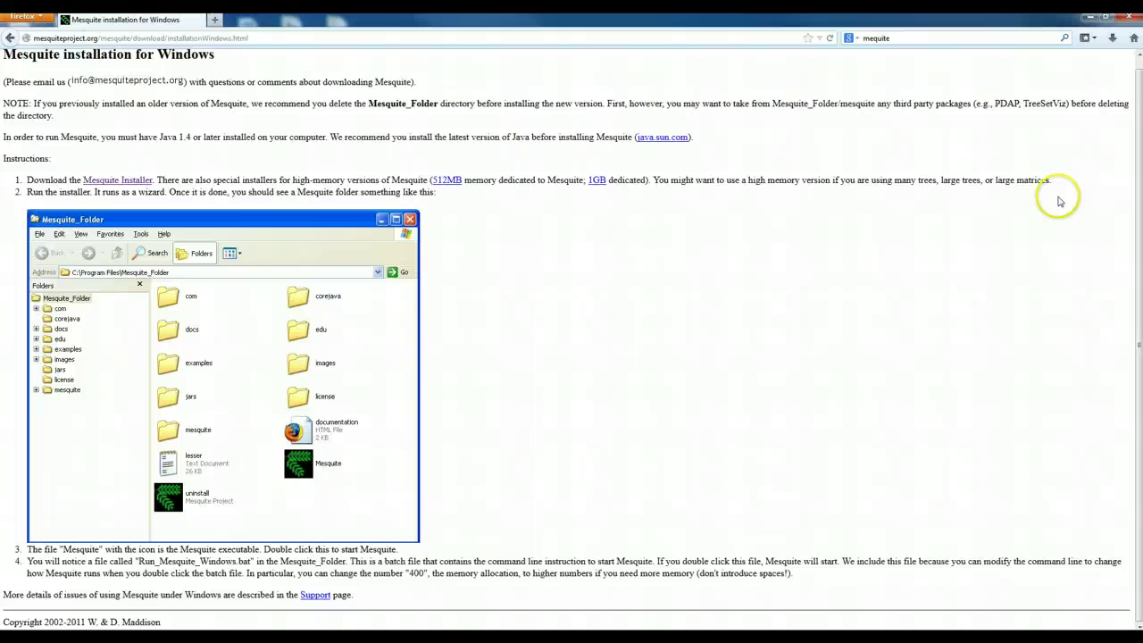
Show all downloads and open the folder containing the MesquiteInstaller file.
click(1112, 40)
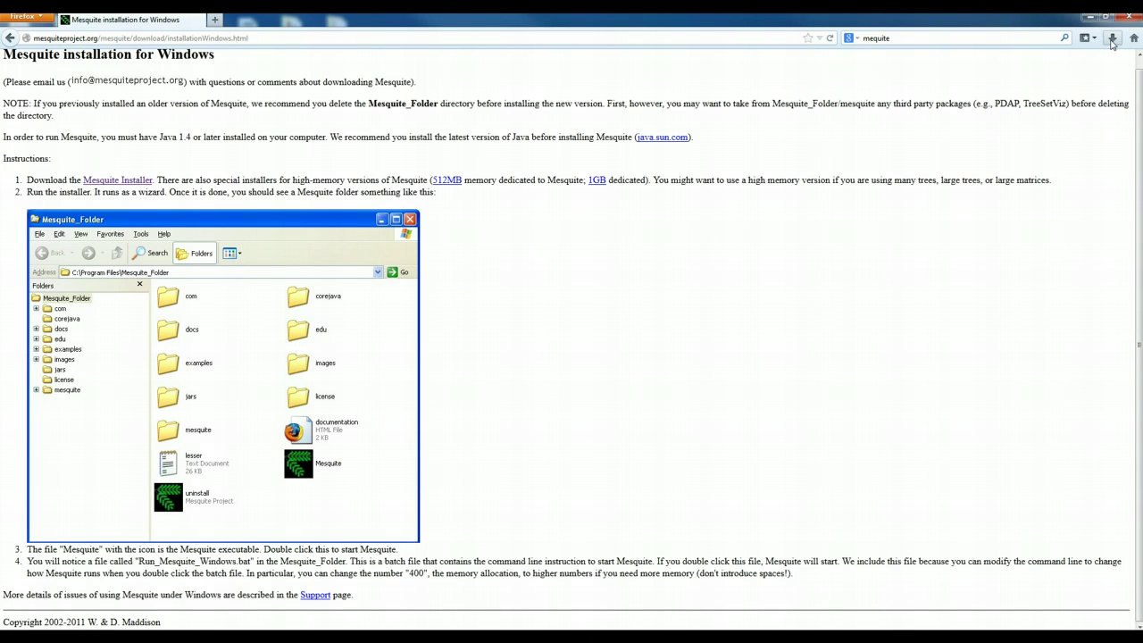
click(942, 67)
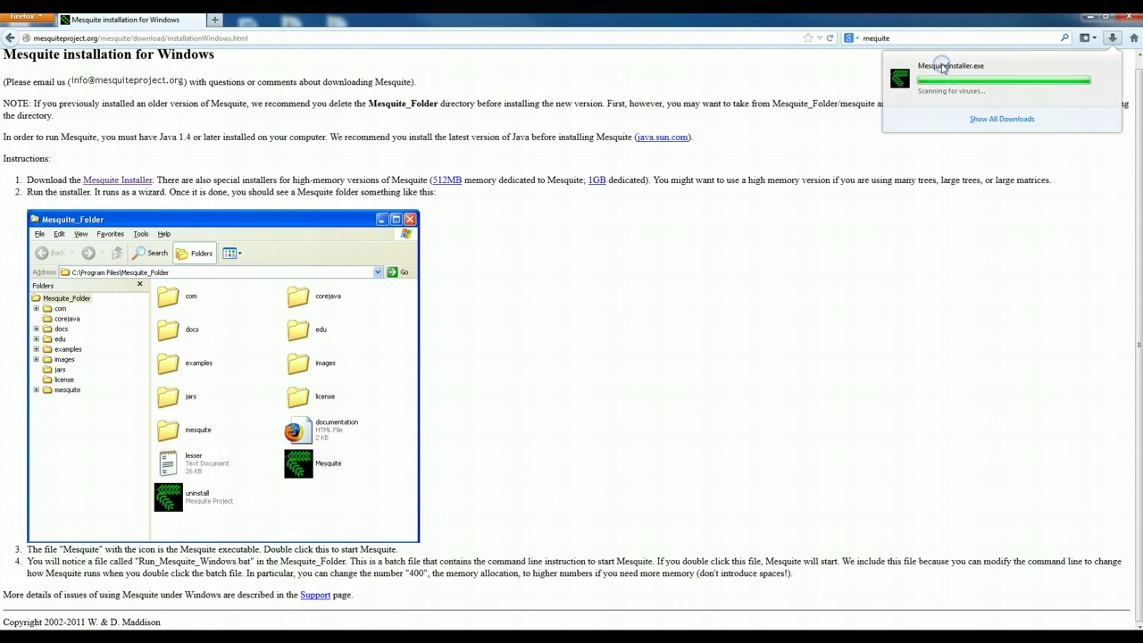
click(998, 123)
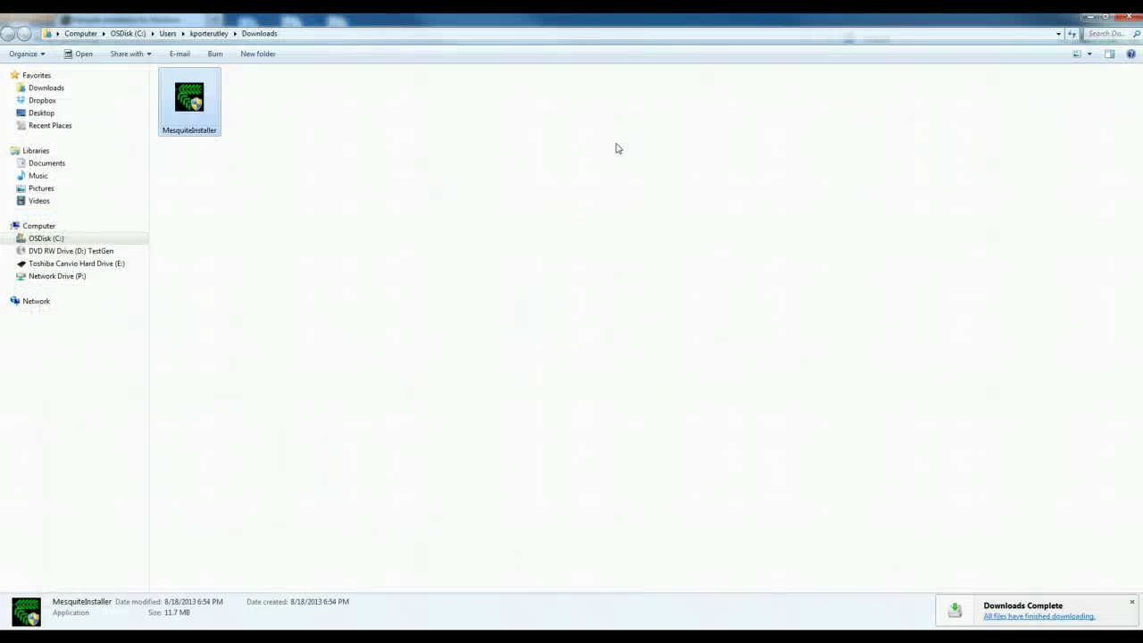
click(187, 95)
Run MesquiteInstaller, accept the licence, and keep the default install location and Start Menu folder.
double_click(195, 101)
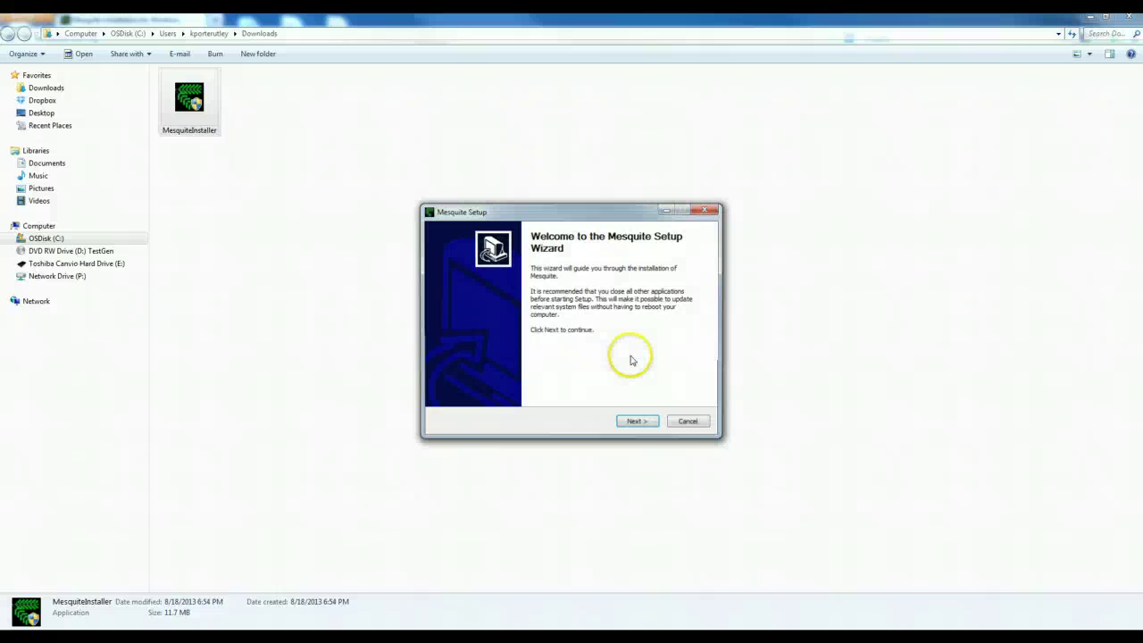
click(660, 446)
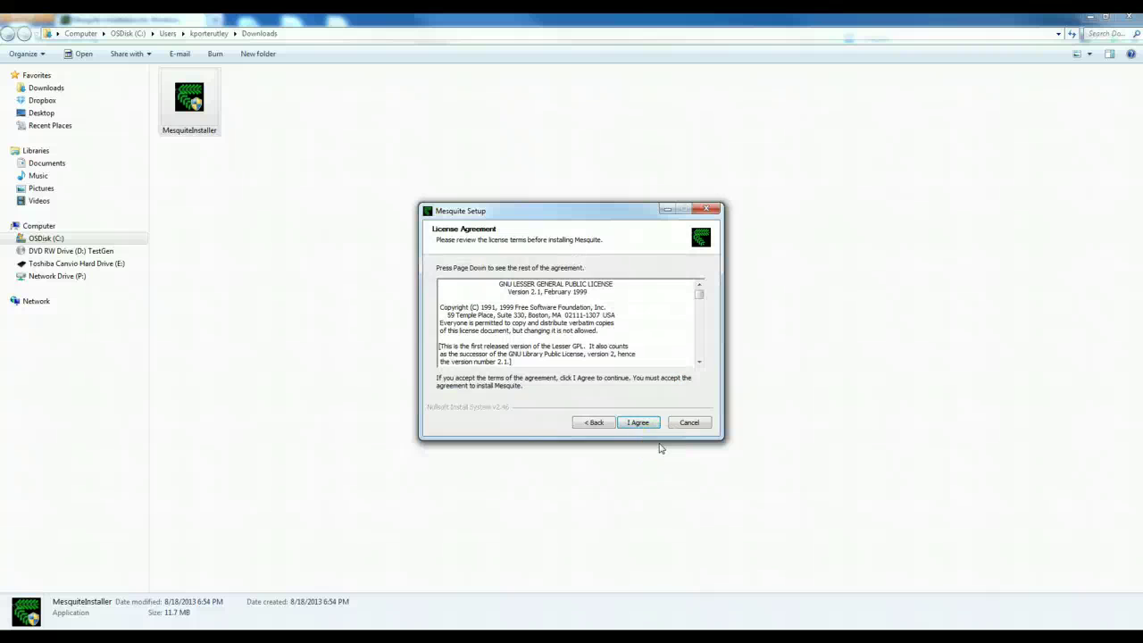
click(660, 447)
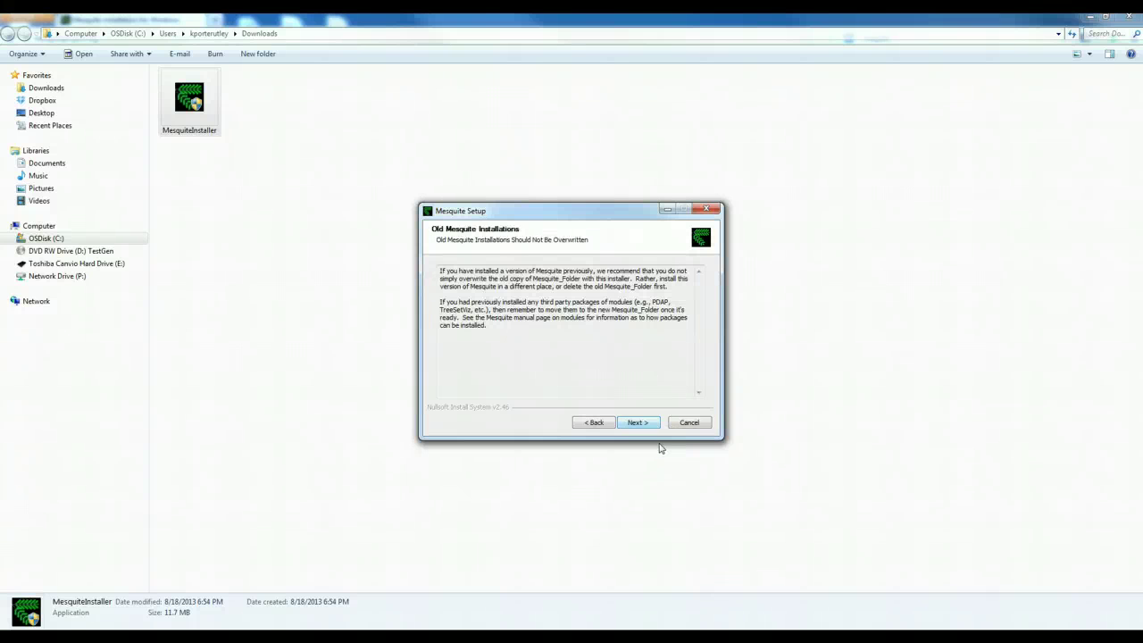
click(649, 425)
click(649, 425)
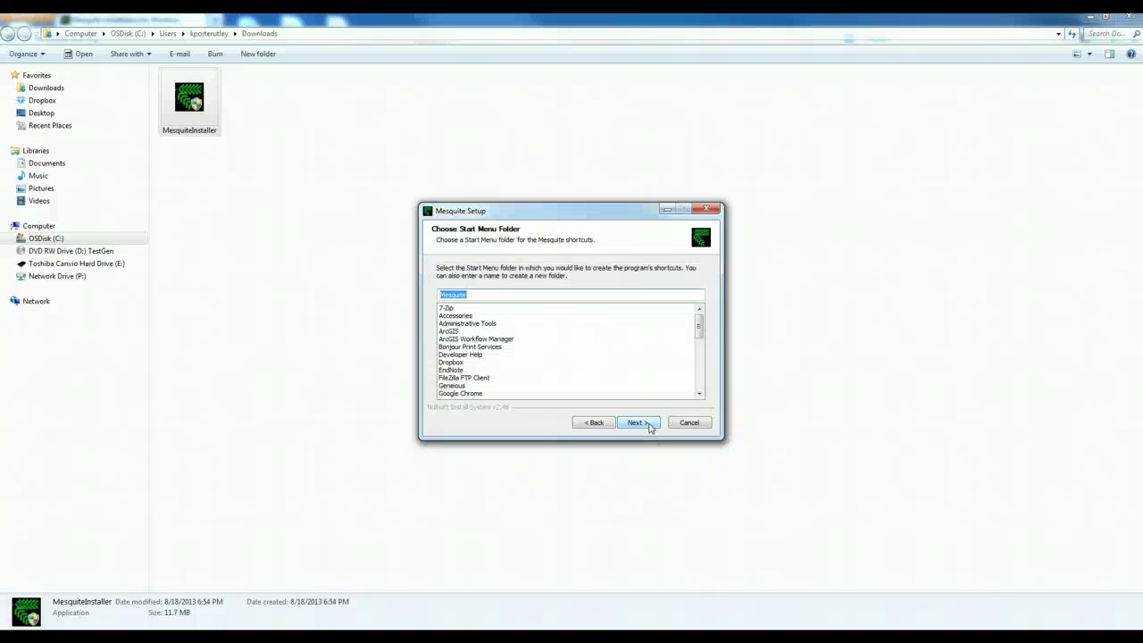
click(649, 425)
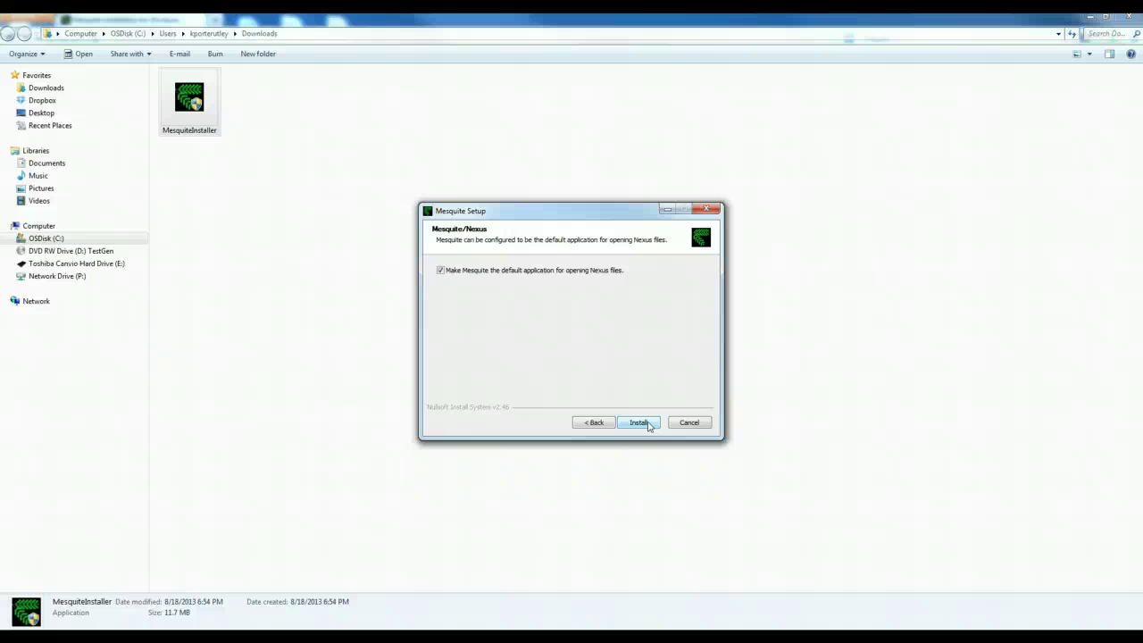
Install Mesquite into Program Files (x86)\Mesquite_Folder and wait for Installation Complete.
click(650, 425)
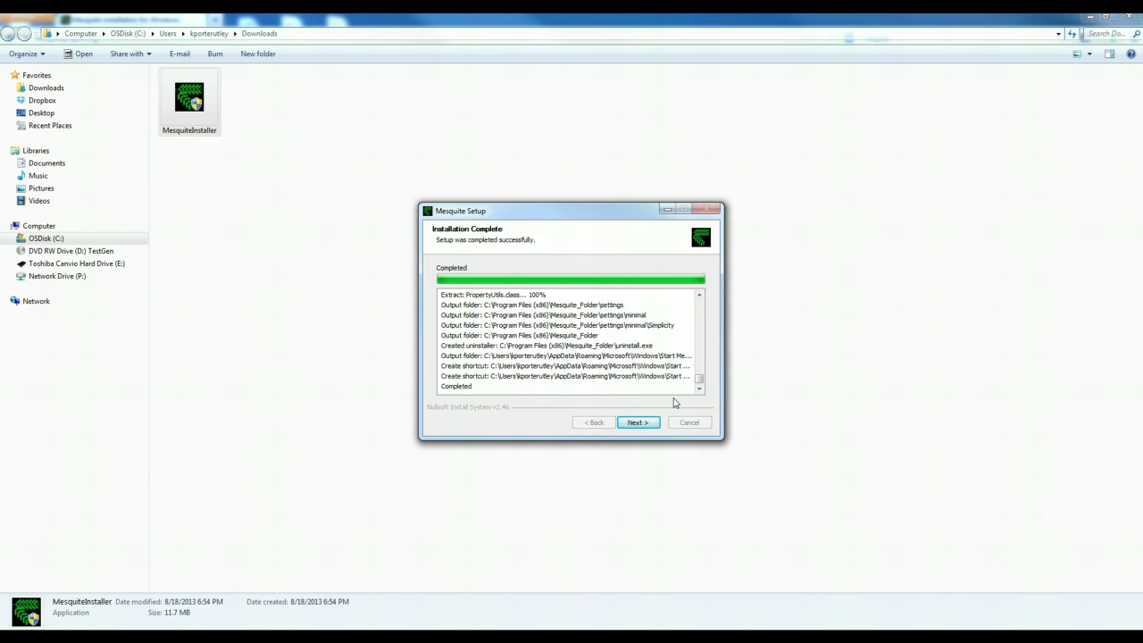
Keep the desktop shortcut option and finish the Mesquite Setup wizard.
click(637, 423)
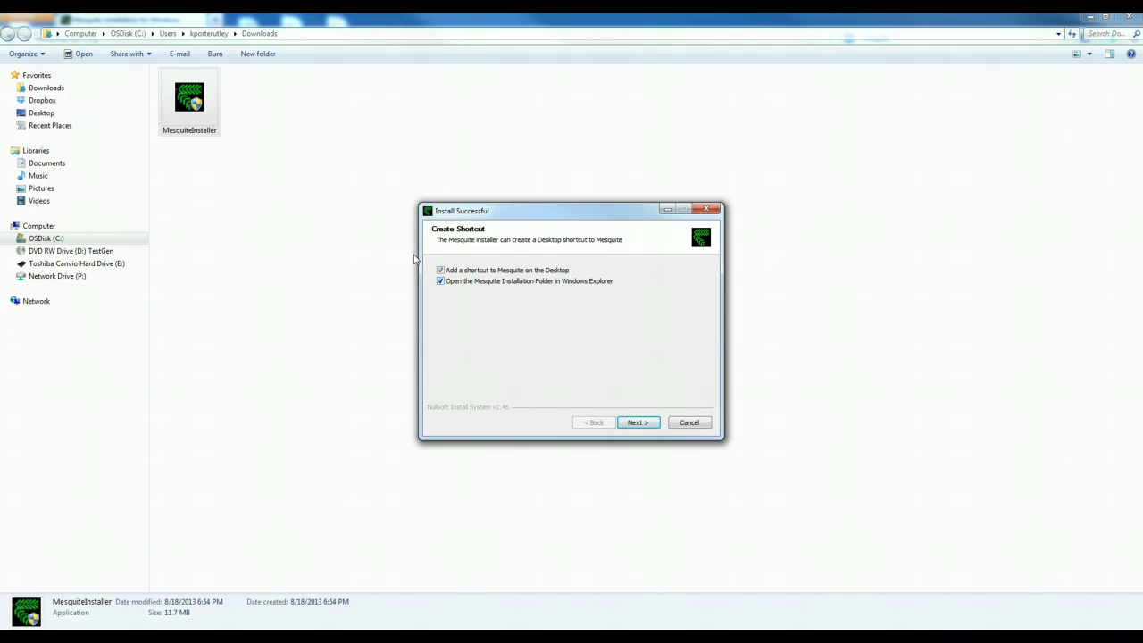
click(638, 422)
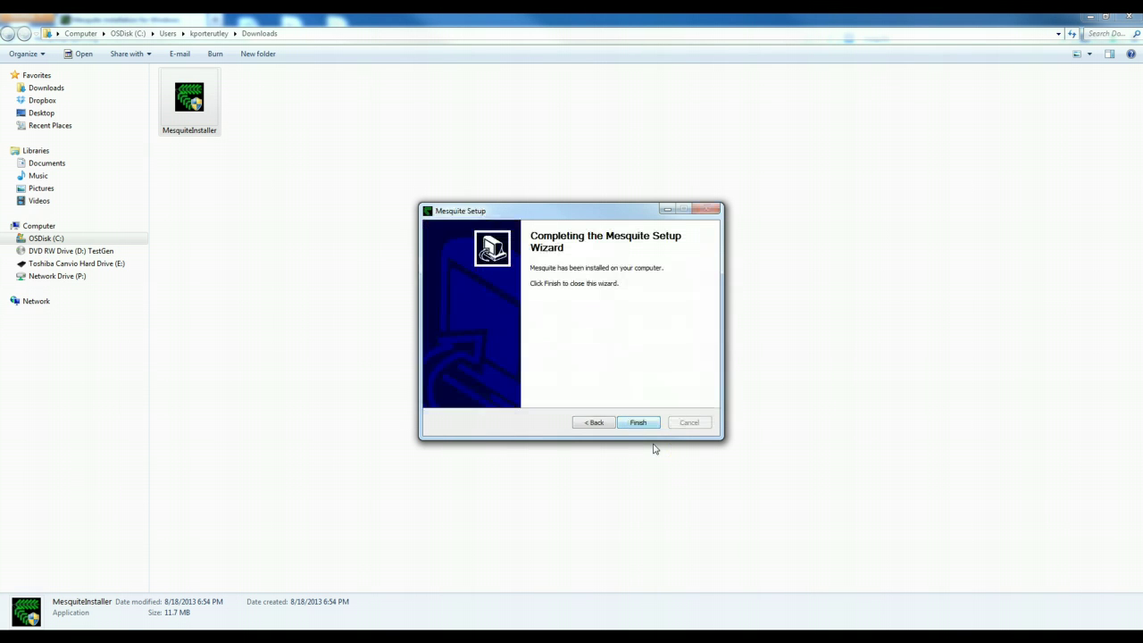
click(638, 422)
click(638, 422)
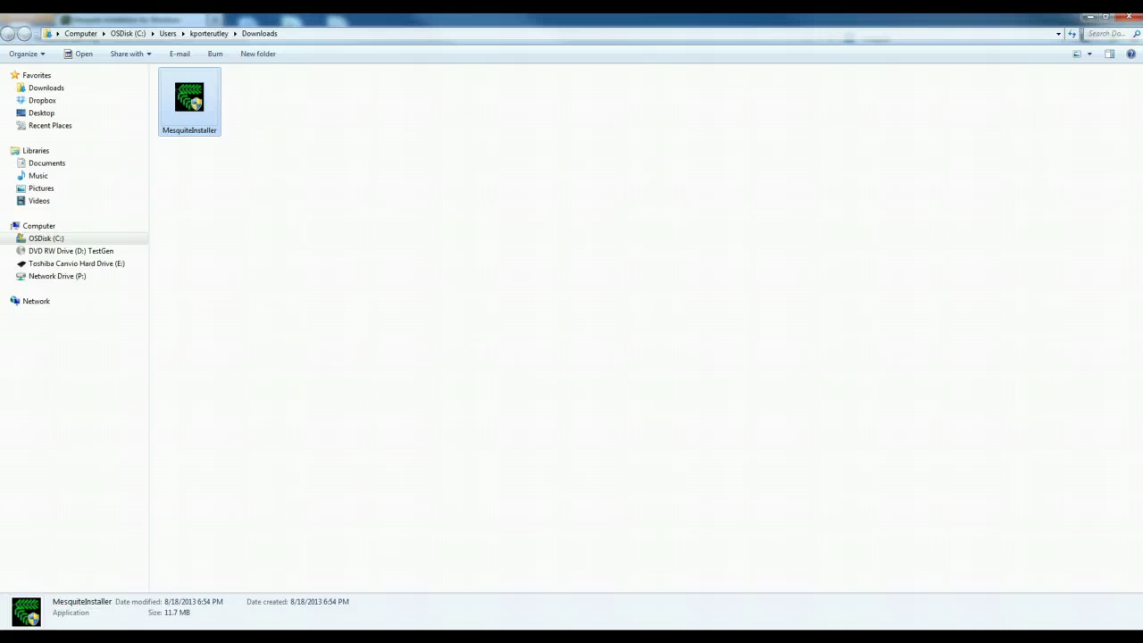
Close the Downloads folder, the Firefox Library window and Firefox to reveal the desktop.
click(1129, 16)
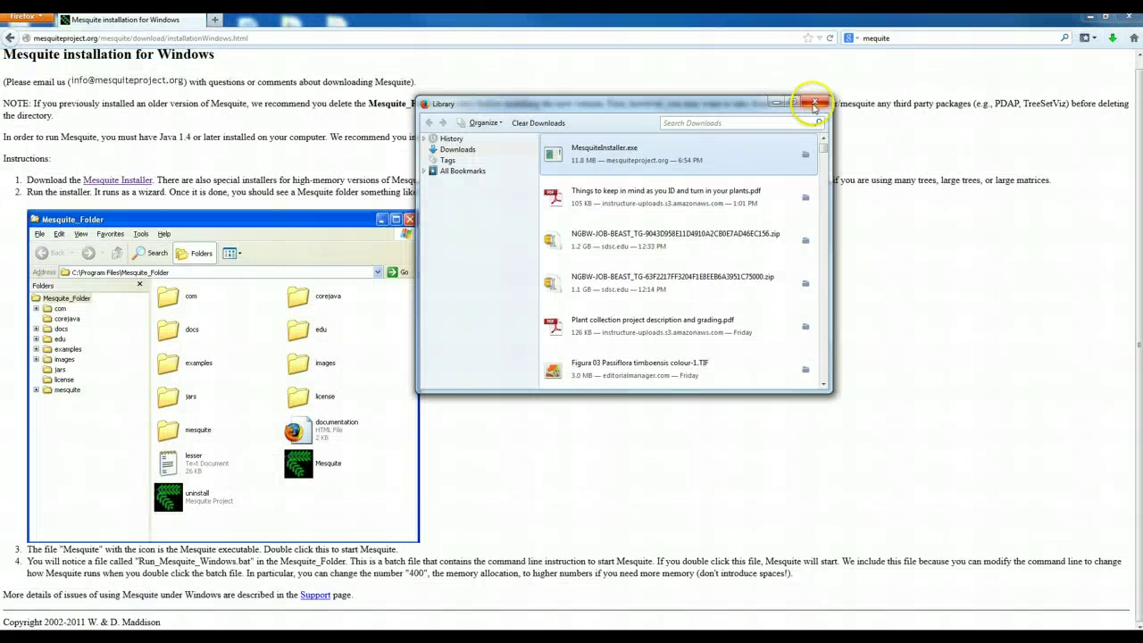
click(815, 104)
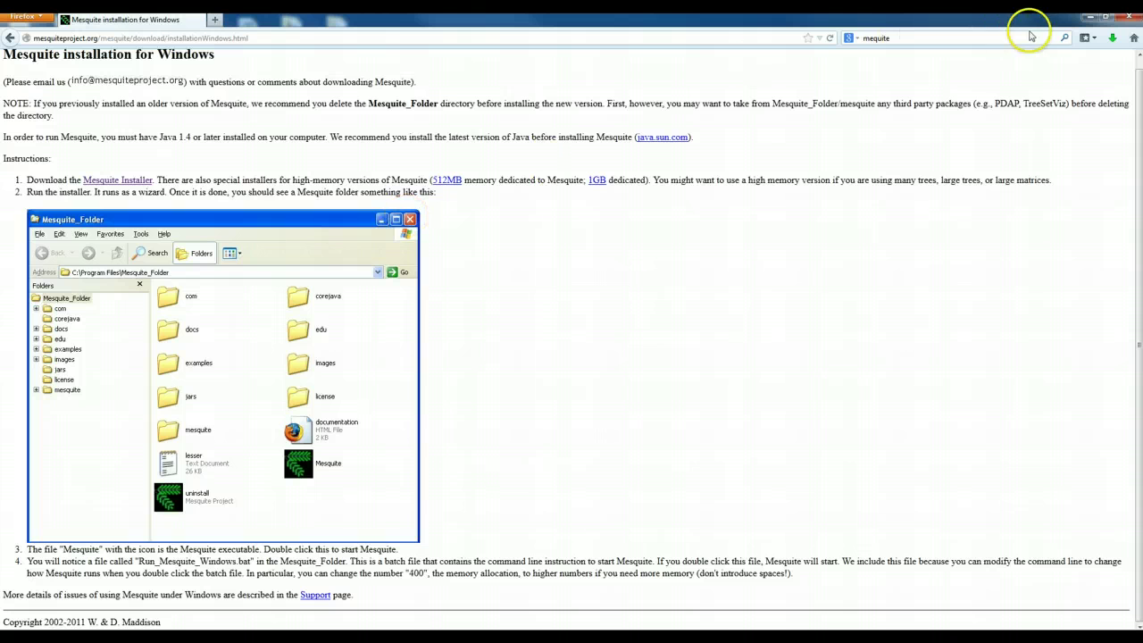
click(1128, 18)
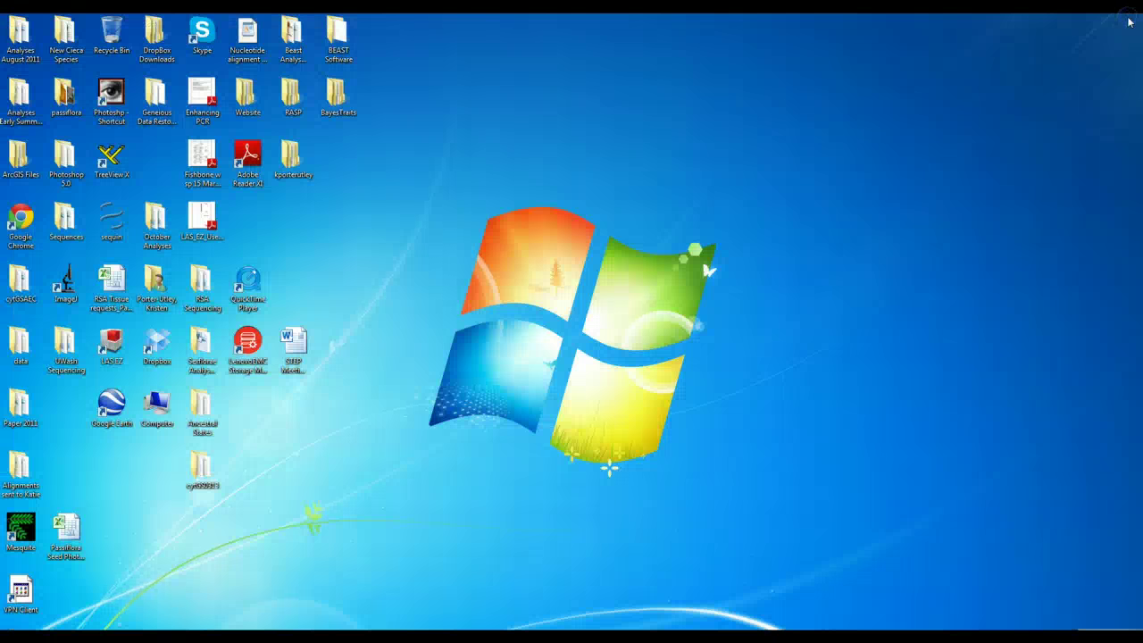
Launch Mesquite from its desktop icon and open the File menu once it loads.
double_click(25, 529)
double_click(26, 528)
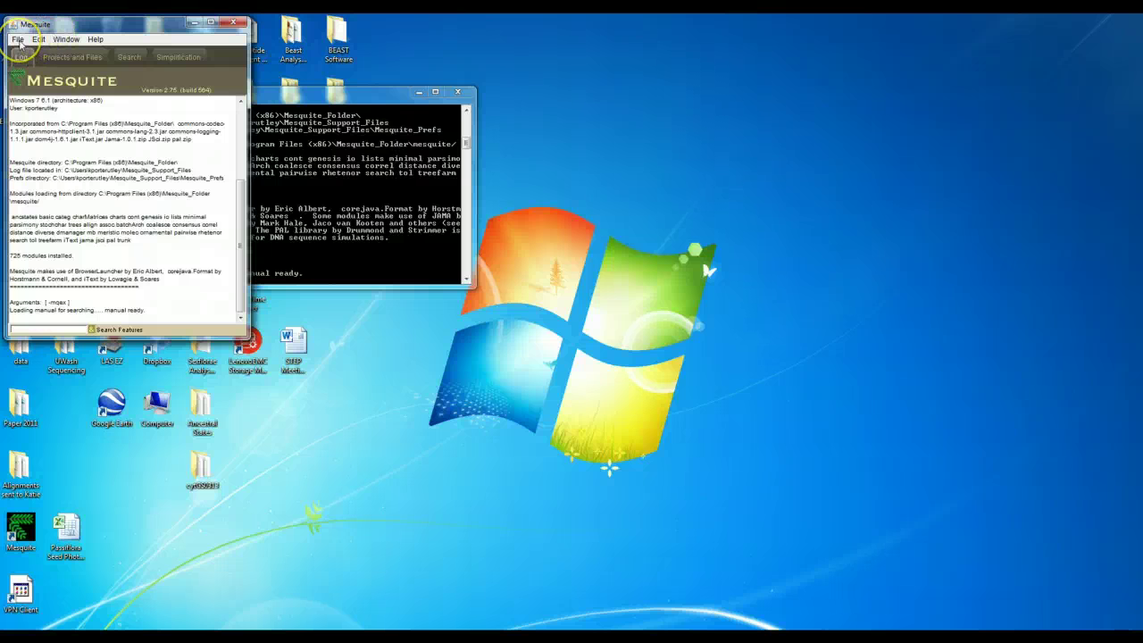
click(19, 41)
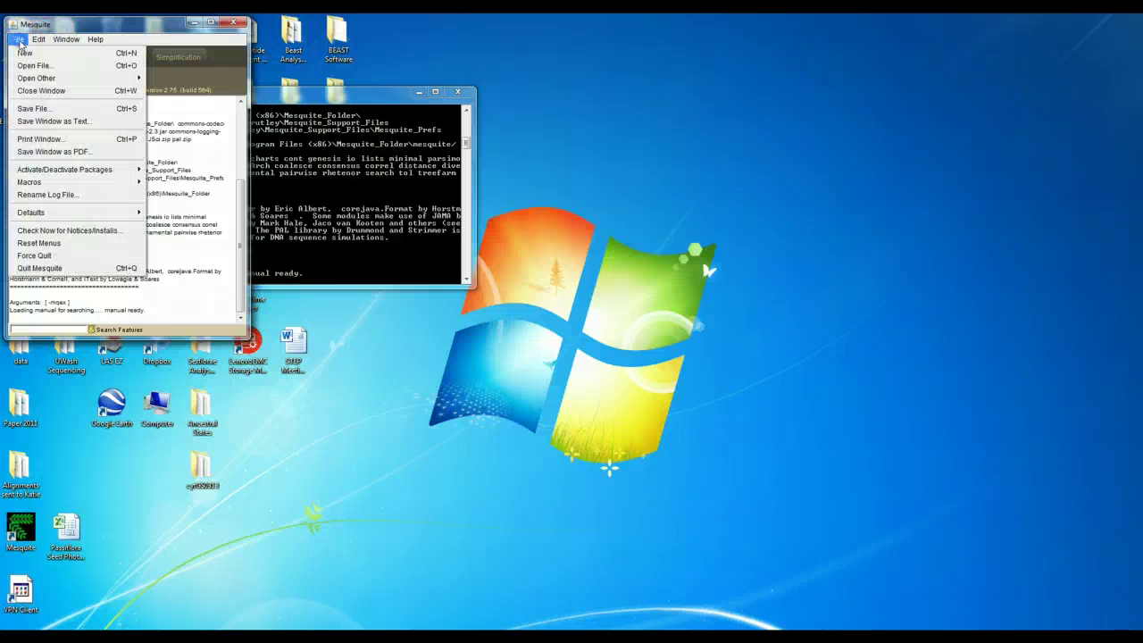